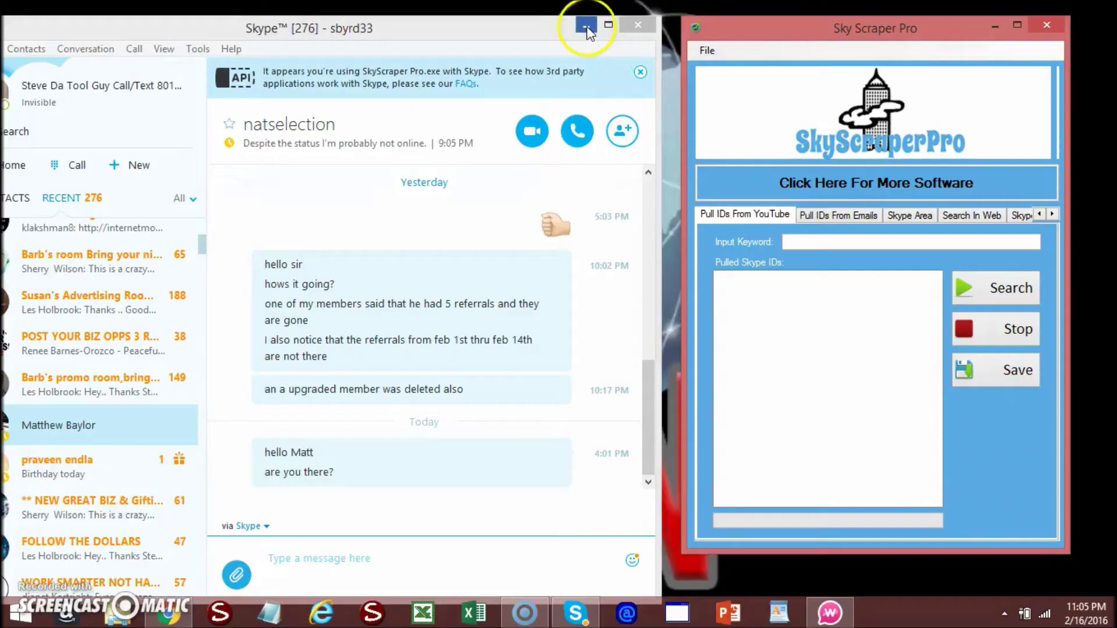
Step: Minimize Skype and move the SkyScraper Pro window to the centre of the screen
click(586, 27)
mouse_move(861, 34)
mouse_down()
mouse_move(643, 32)
mouse_move(574, 51)
mouse_move(547, 33)
mouse_up()
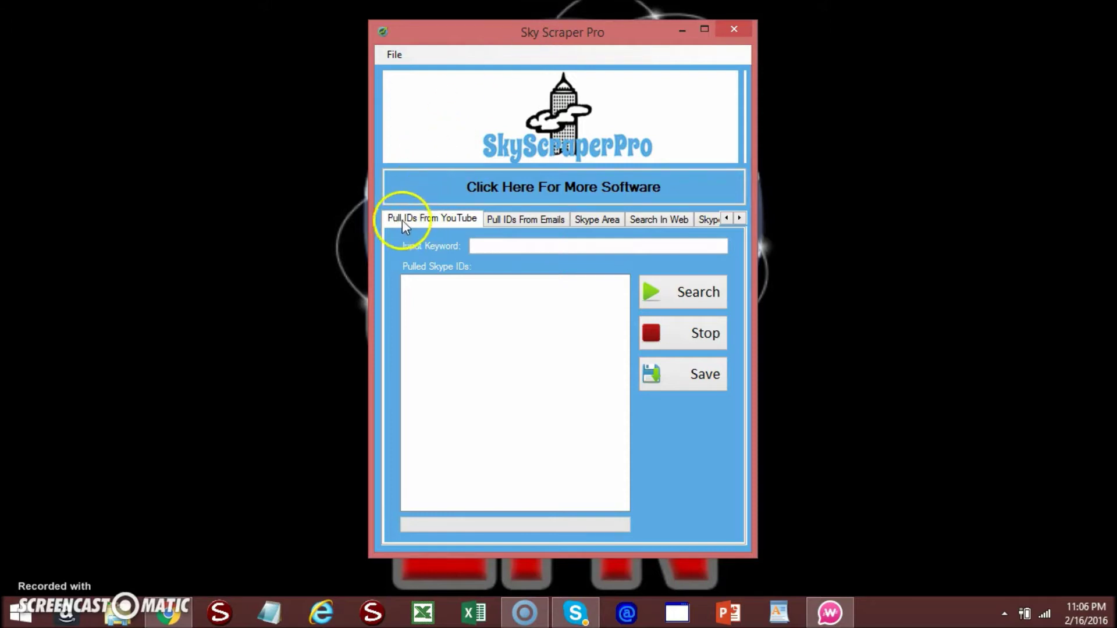
click(482, 246)
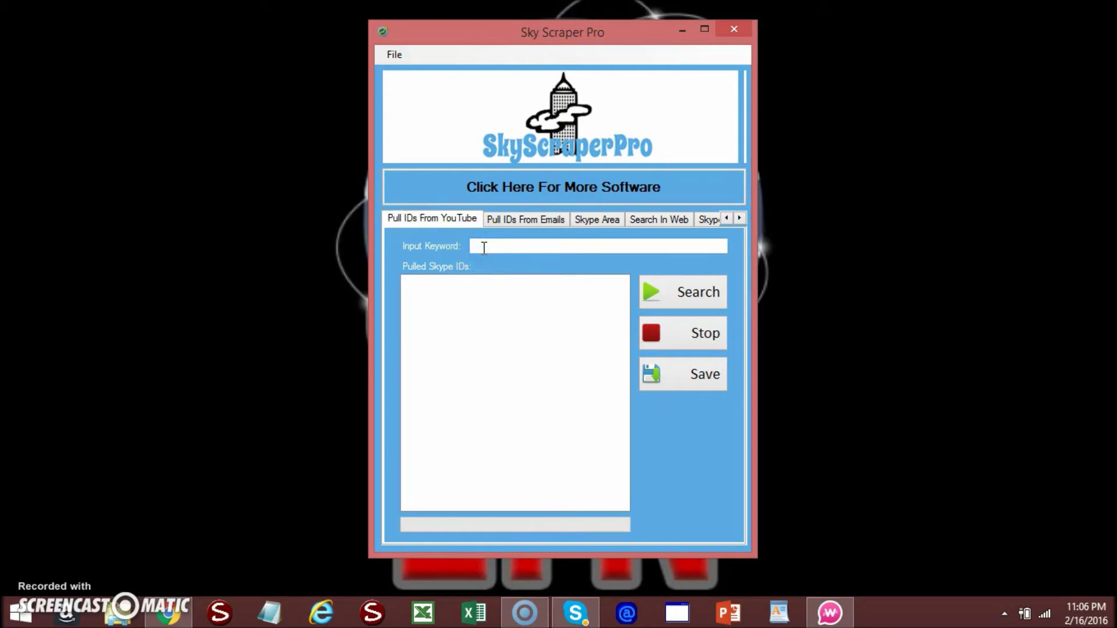
Step: Pull Skype IDs from YouTube for 'empower network', stopping at 17 results
text(empower)
text( network)
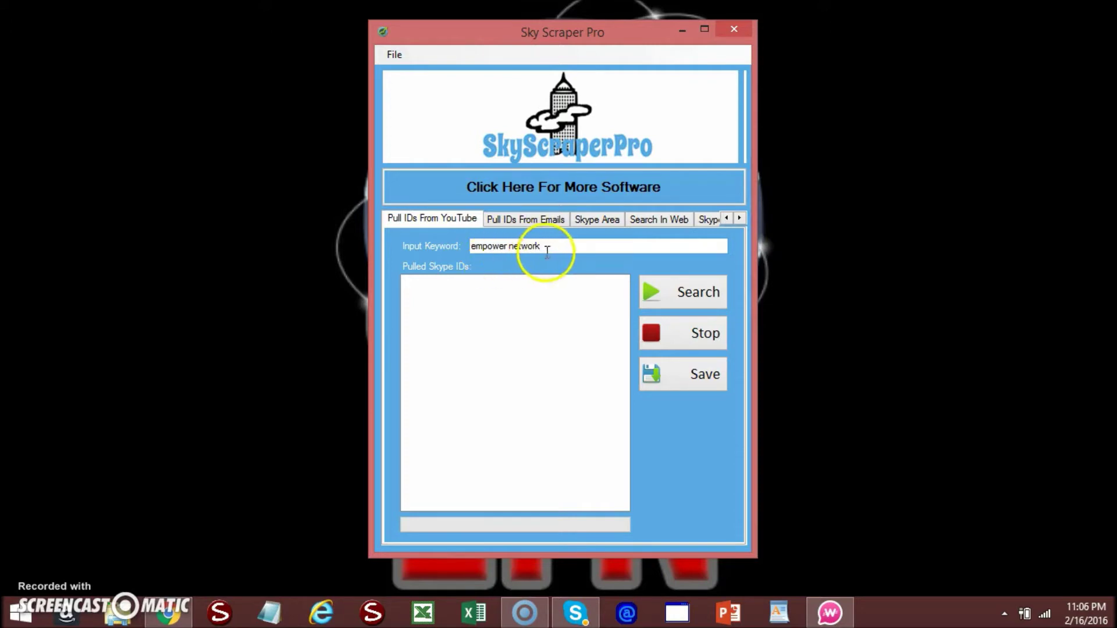
click(686, 296)
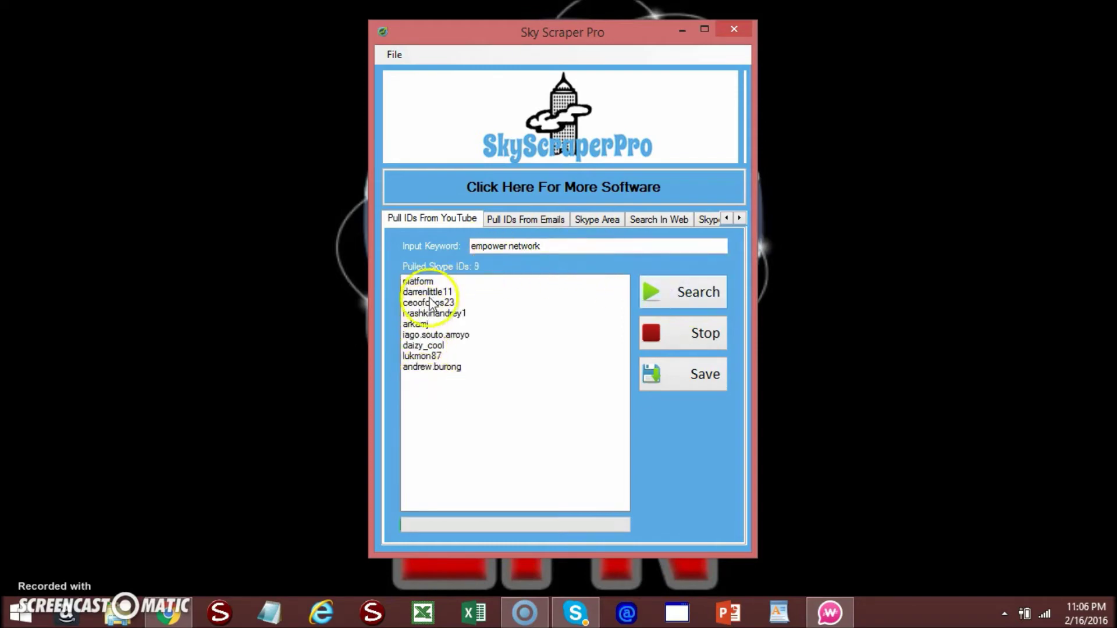
click(693, 337)
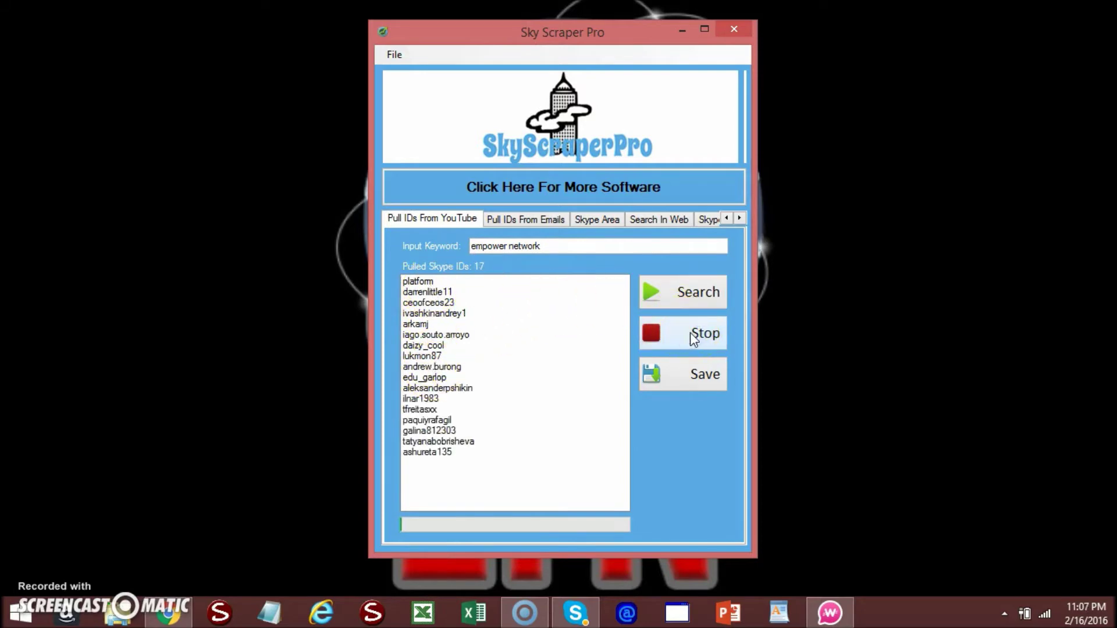
Step: Export the 17 pulled IDs to a file named 'give it a name'
click(684, 379)
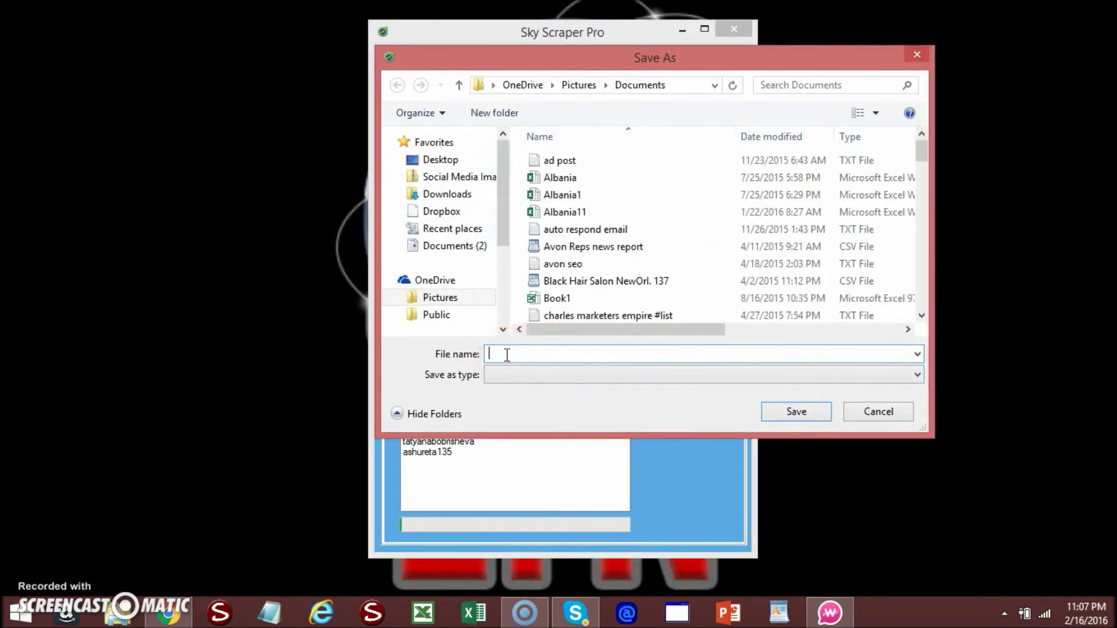
text(give )
text(it a na)
text(me)
click(781, 414)
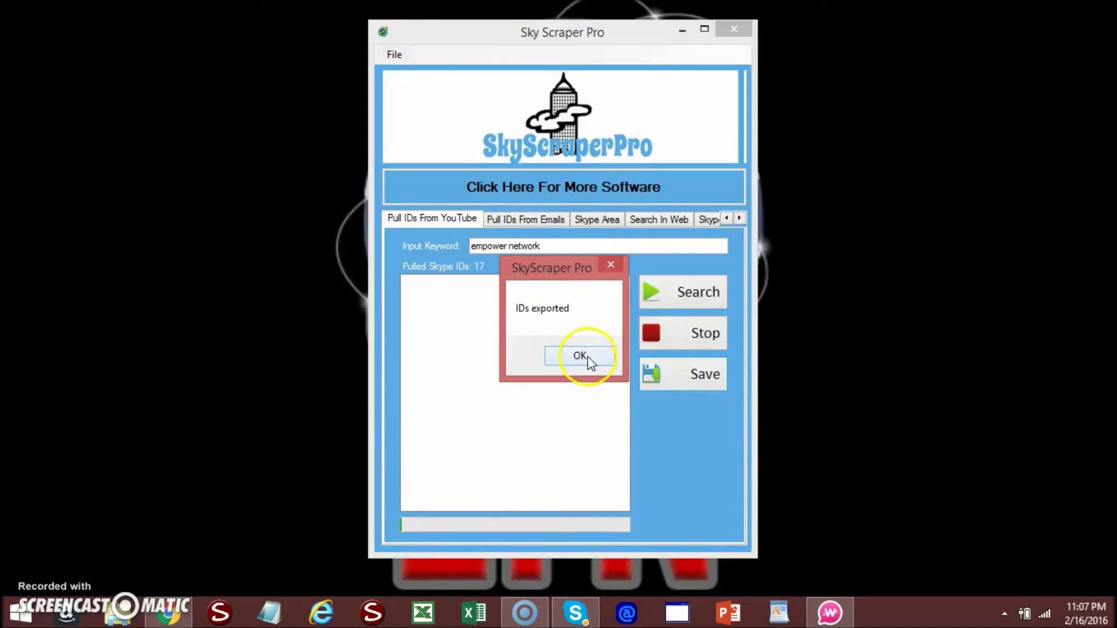
click(582, 356)
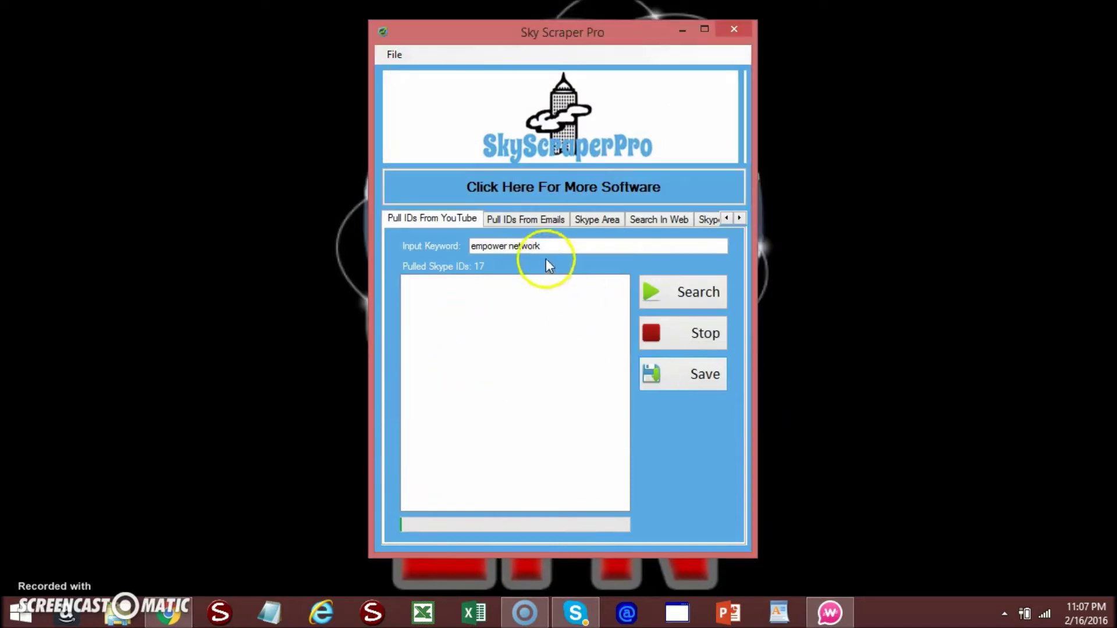
click(525, 221)
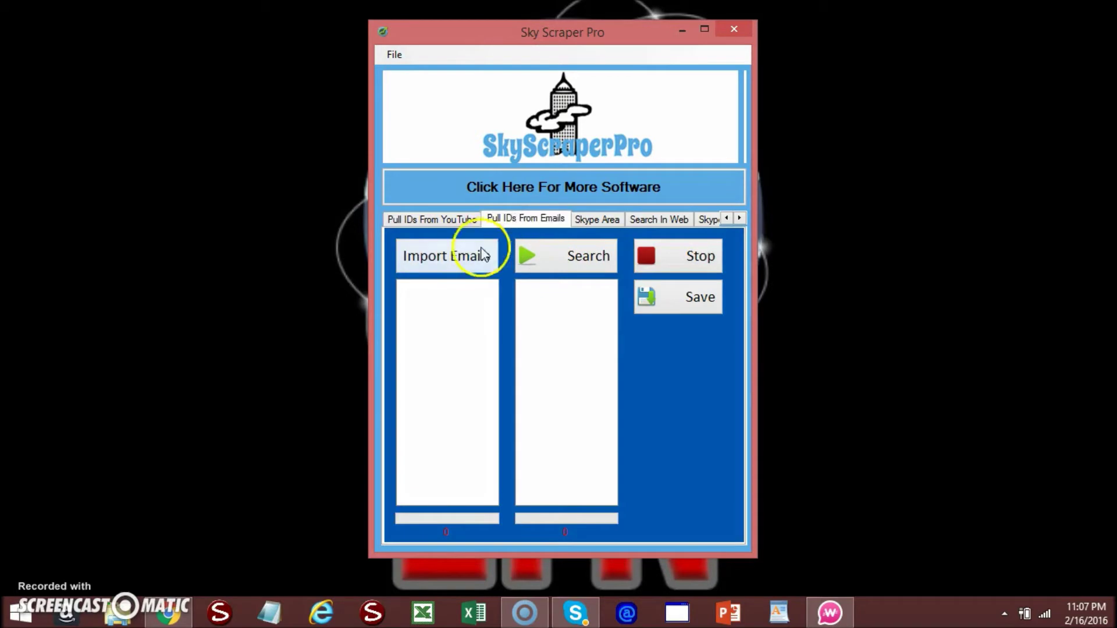
Step: Open the Import Emails file picker on Pull IDs From Emails, then close it without importing
click(447, 259)
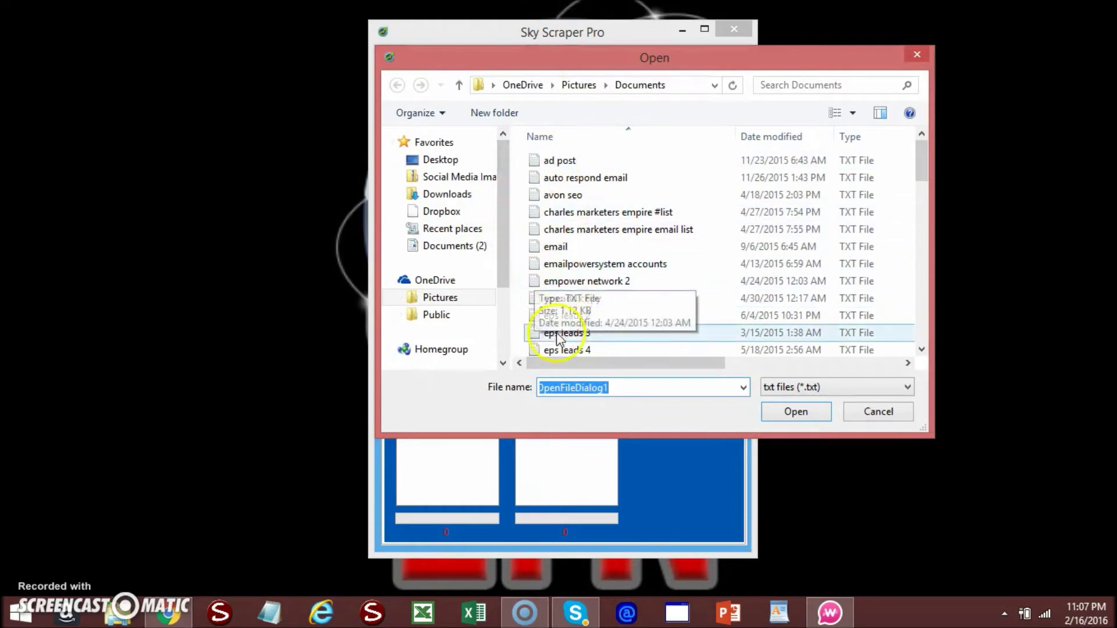
click(917, 54)
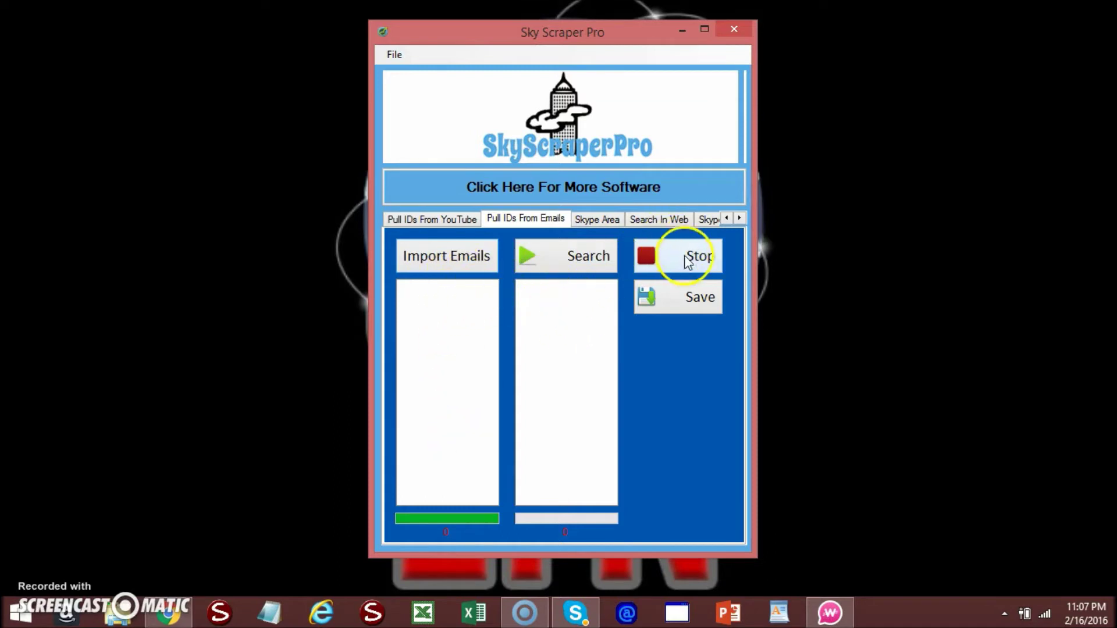
click(595, 221)
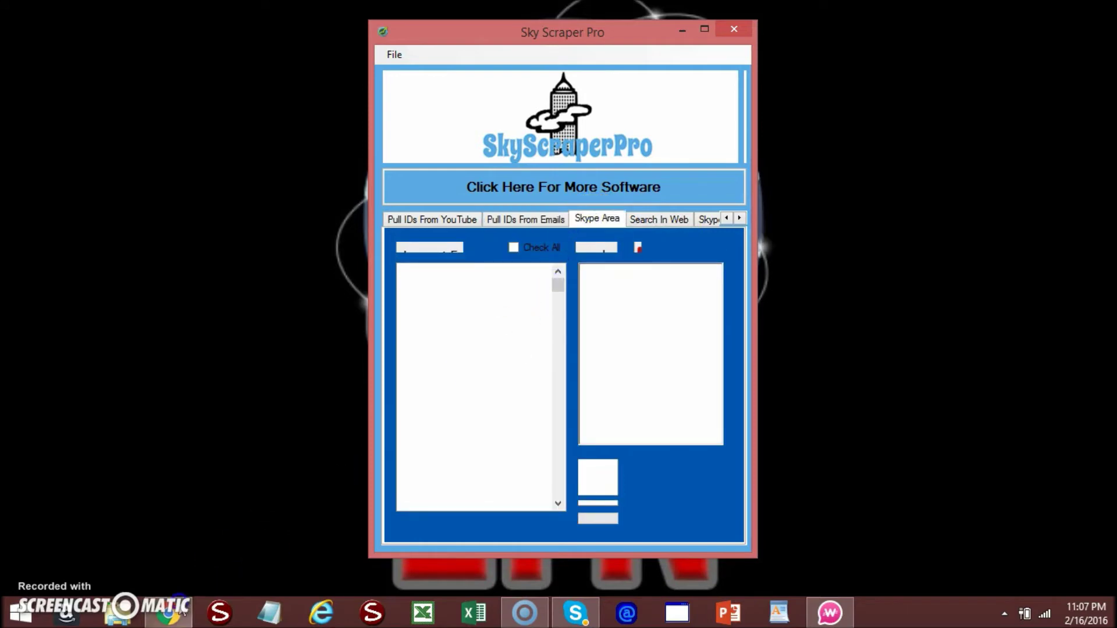
Step: Place Skype beside the scraper and enter 'aaaaaa' as the message body
click(574, 612)
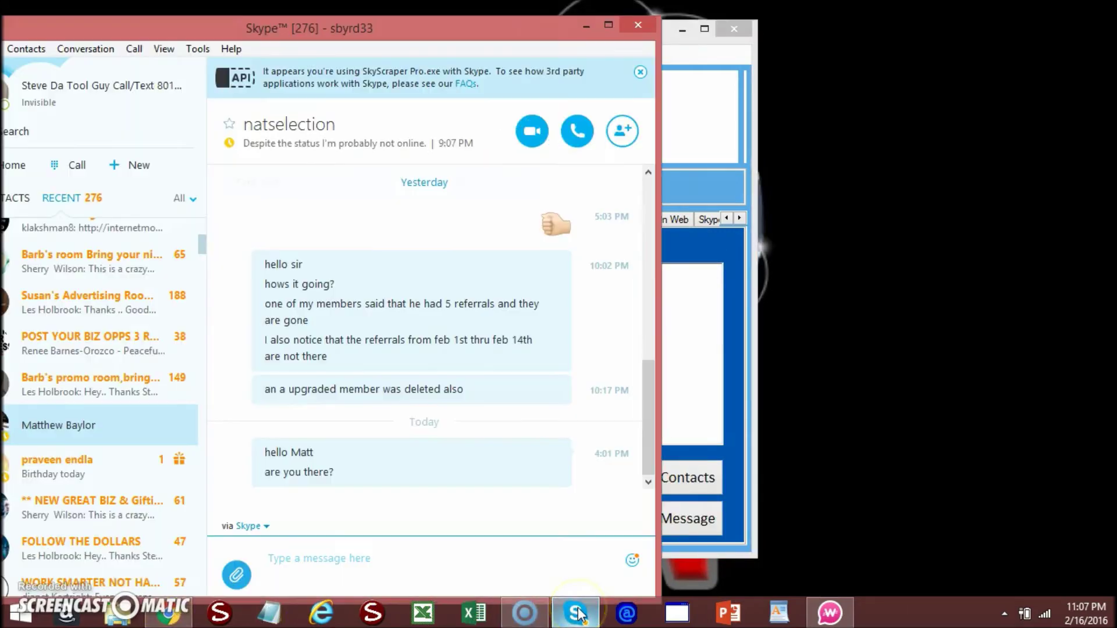
mouse_move(668, 37)
mouse_down()
mouse_move(771, 23)
mouse_move(971, 37)
mouse_up()
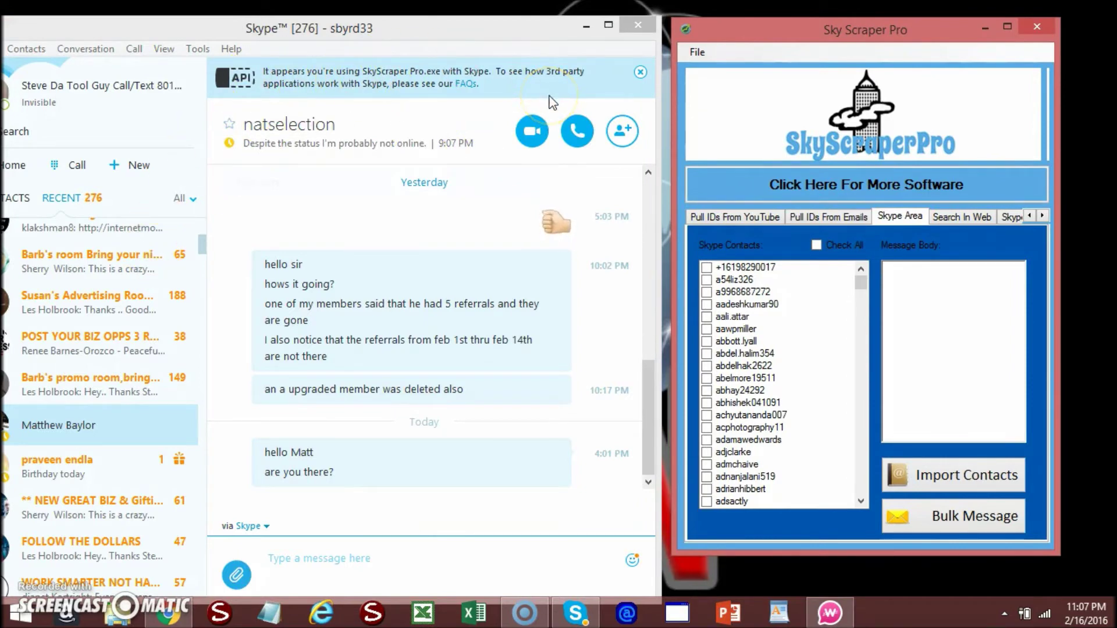
click(906, 267)
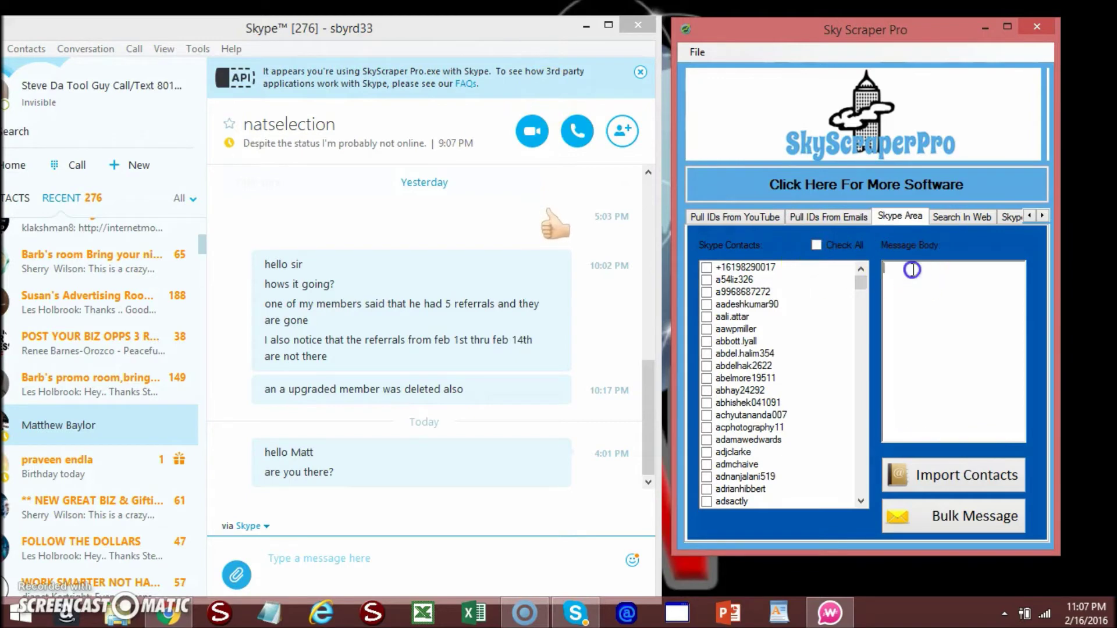
text(aaaaaa)
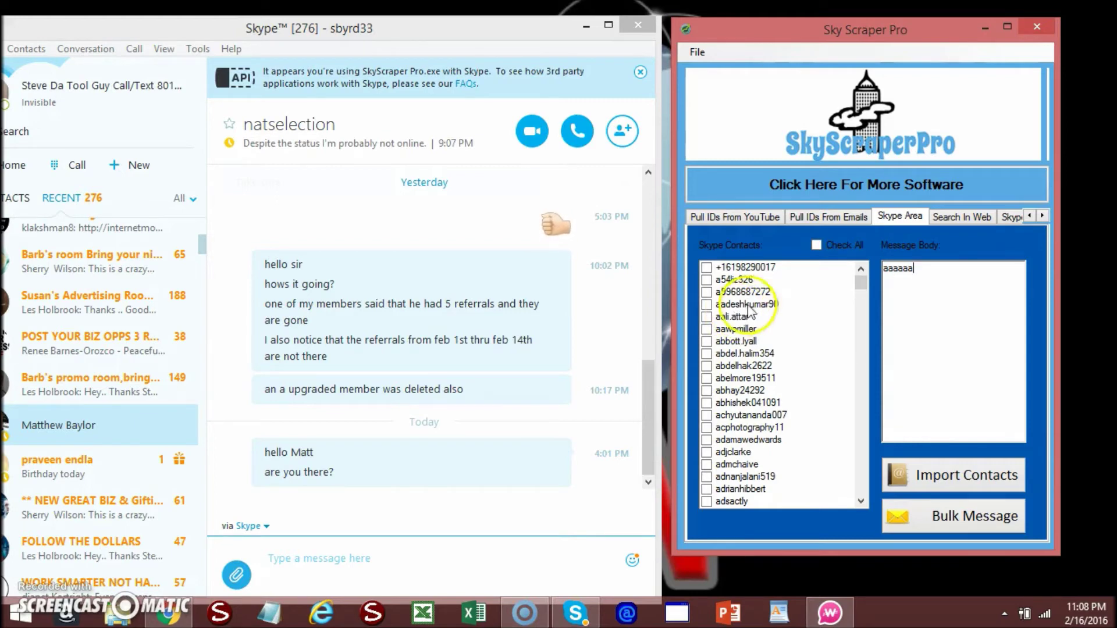
Step: Tick all Skype contacts except the second and eighth
click(816, 245)
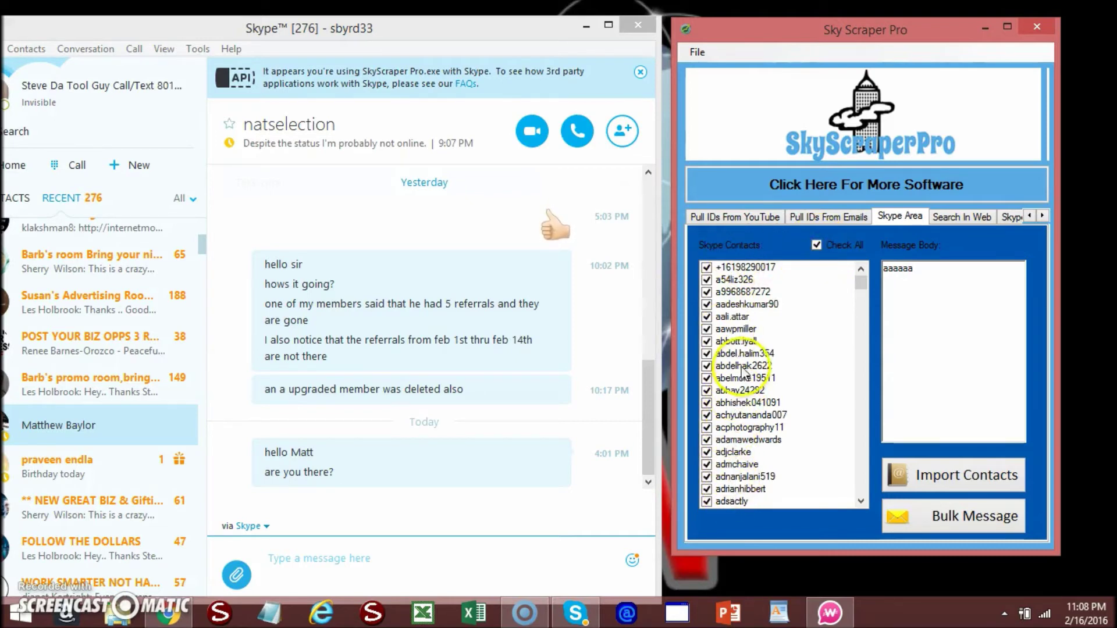
click(734, 279)
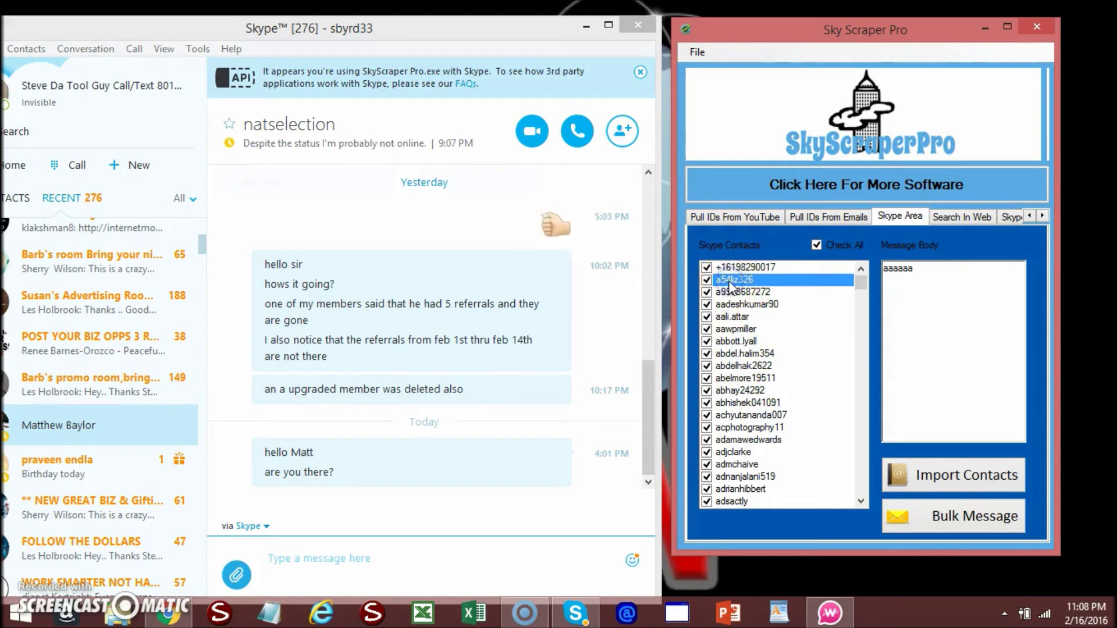
click(729, 281)
click(730, 354)
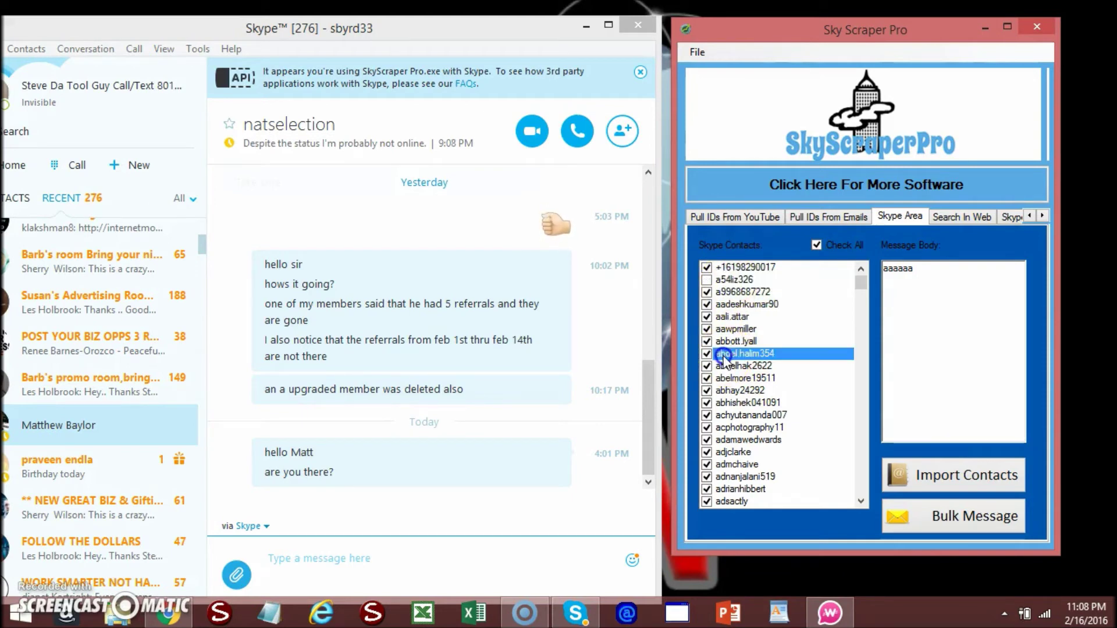
click(729, 354)
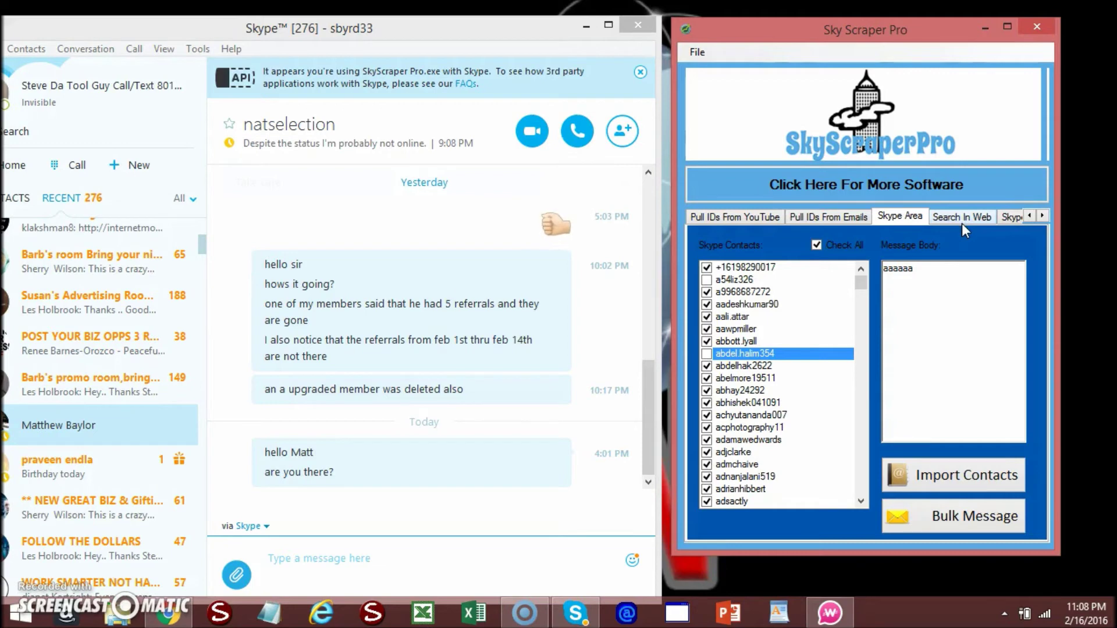
click(959, 218)
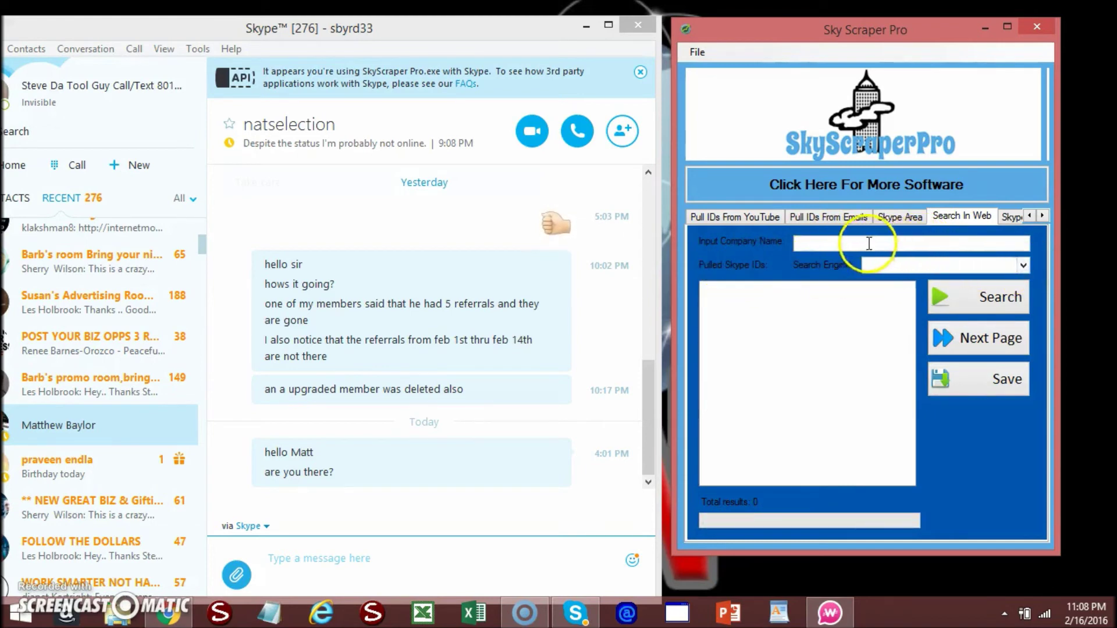
Step: Review the Search Engine options Bing, Yahoo and Google without choosing one
click(1022, 265)
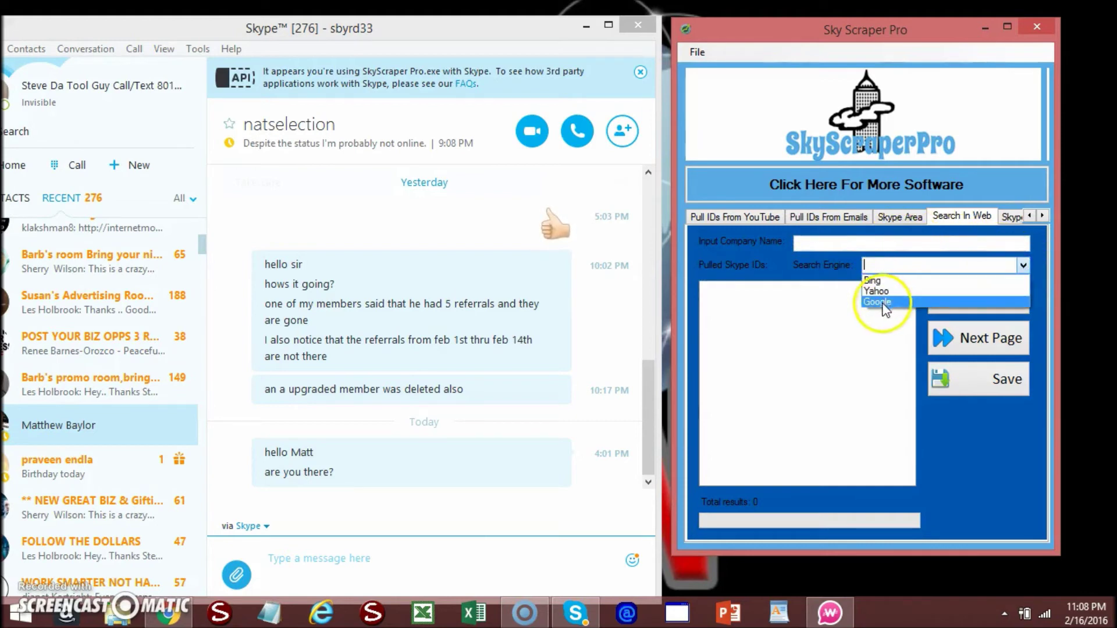
click(776, 260)
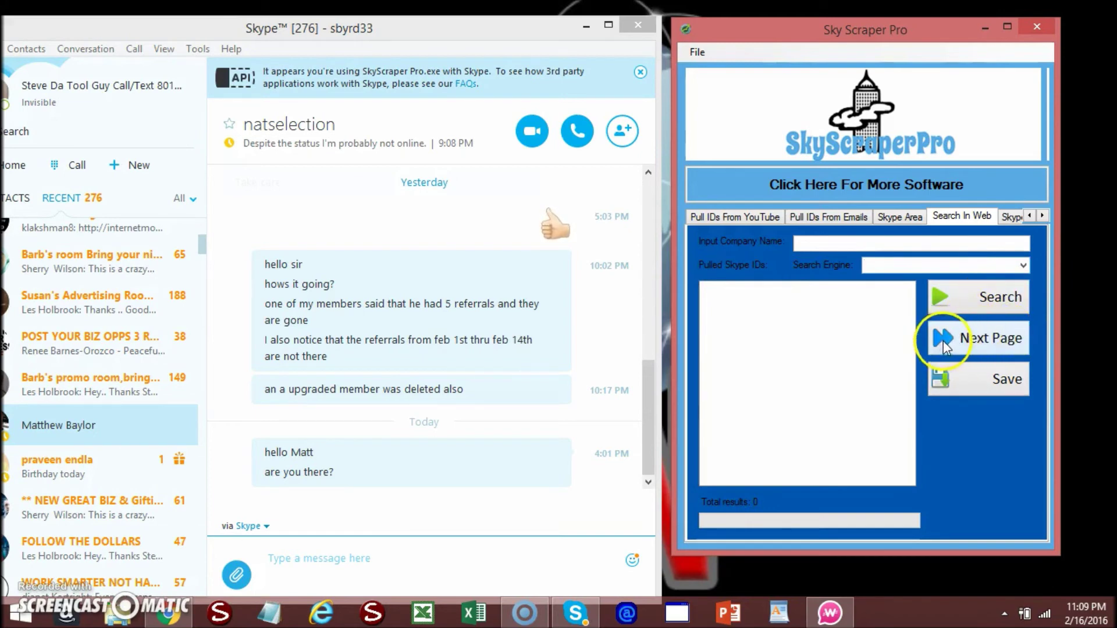
click(867, 268)
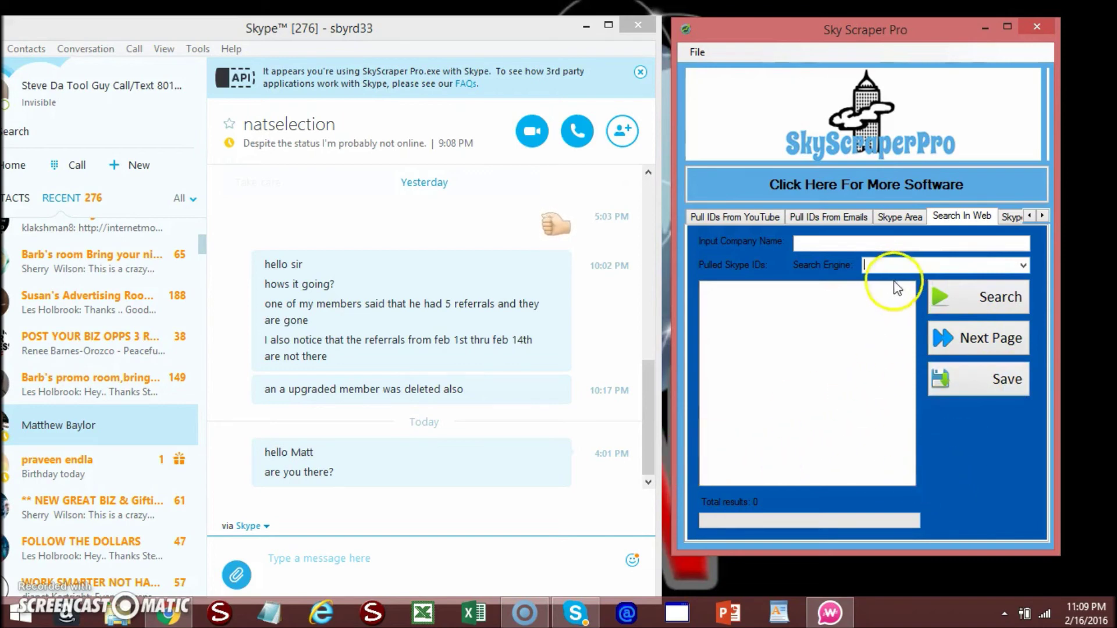
click(1043, 216)
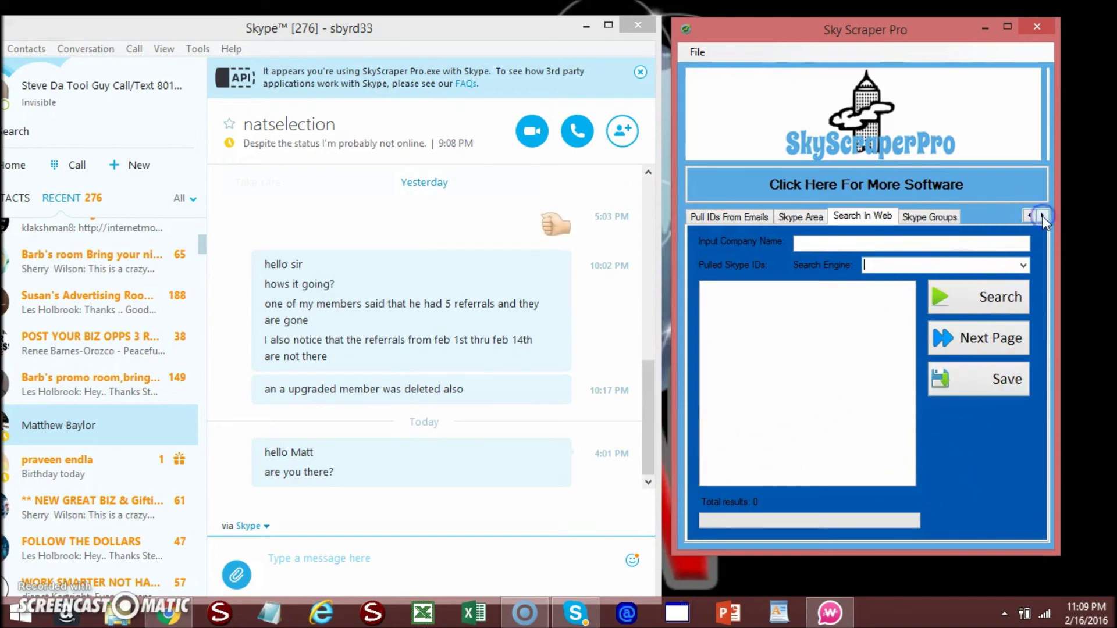
Step: Load the account's Skype groups with member counts and scroll through a group's members
click(930, 217)
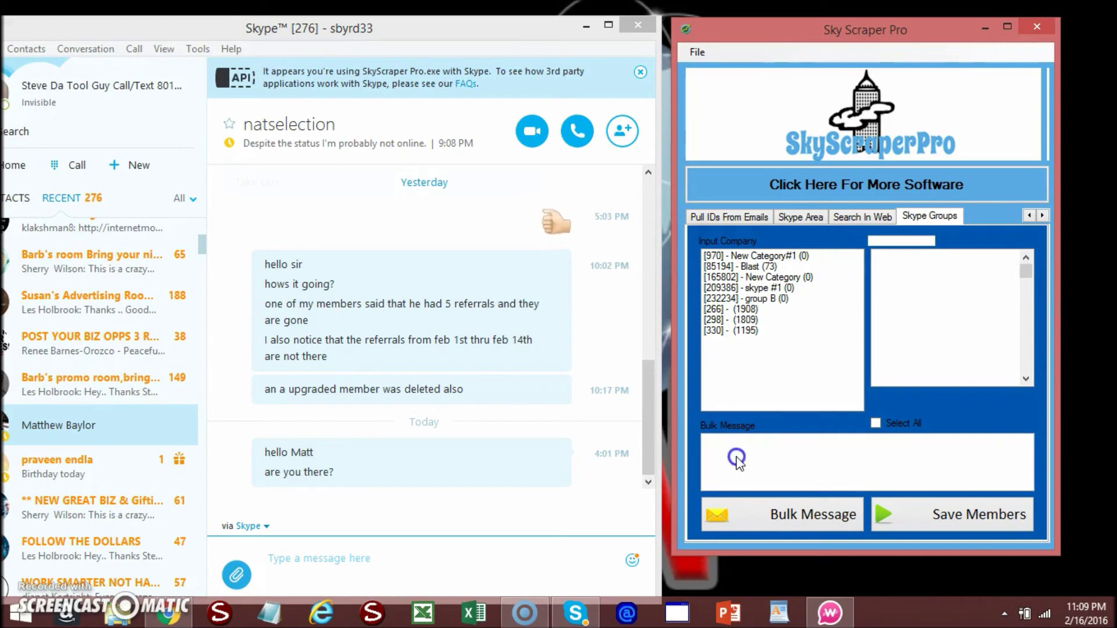
click(931, 287)
click(1022, 268)
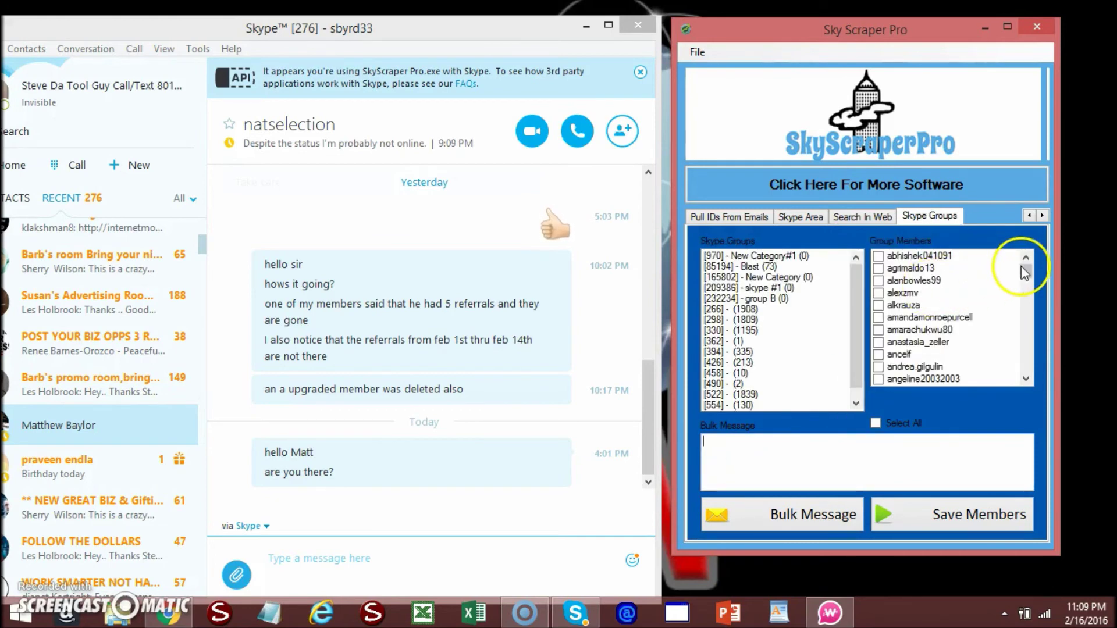
mouse_move(1025, 273)
mouse_down()
mouse_move(1023, 369)
mouse_move(1019, 257)
mouse_up()
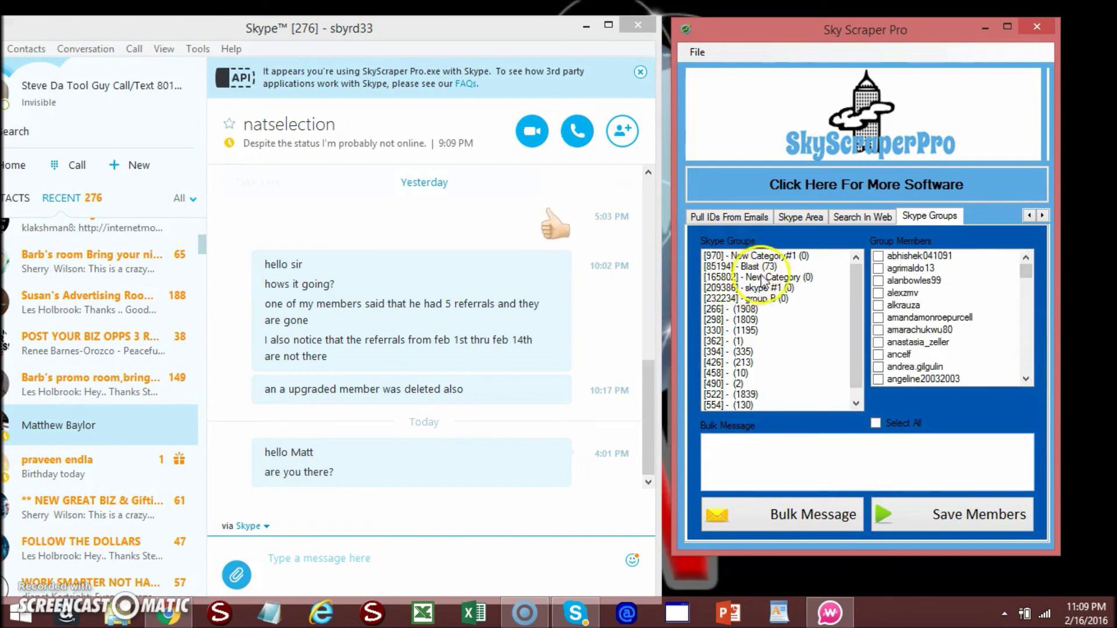
click(980, 236)
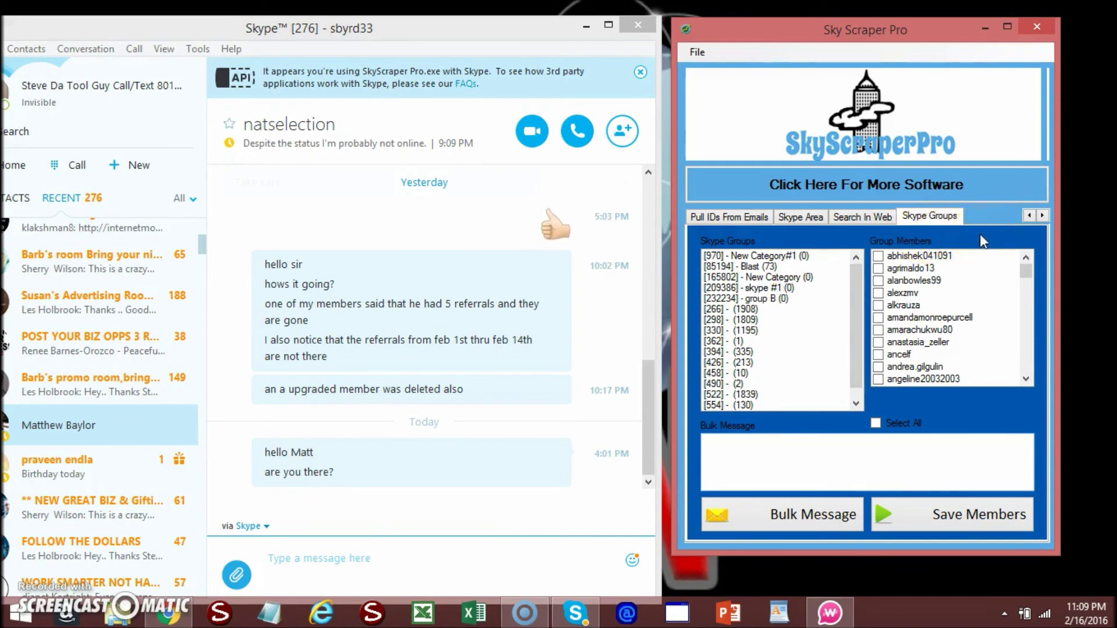